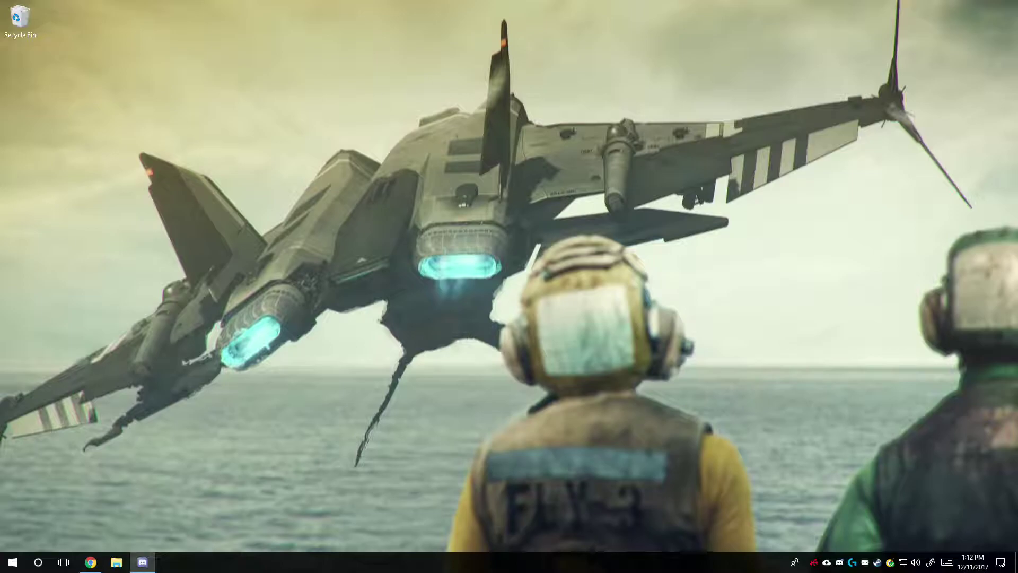
# - Restore the Chrome window with the TV Time watchlist from the taskbar
pyautogui.click(90, 562)
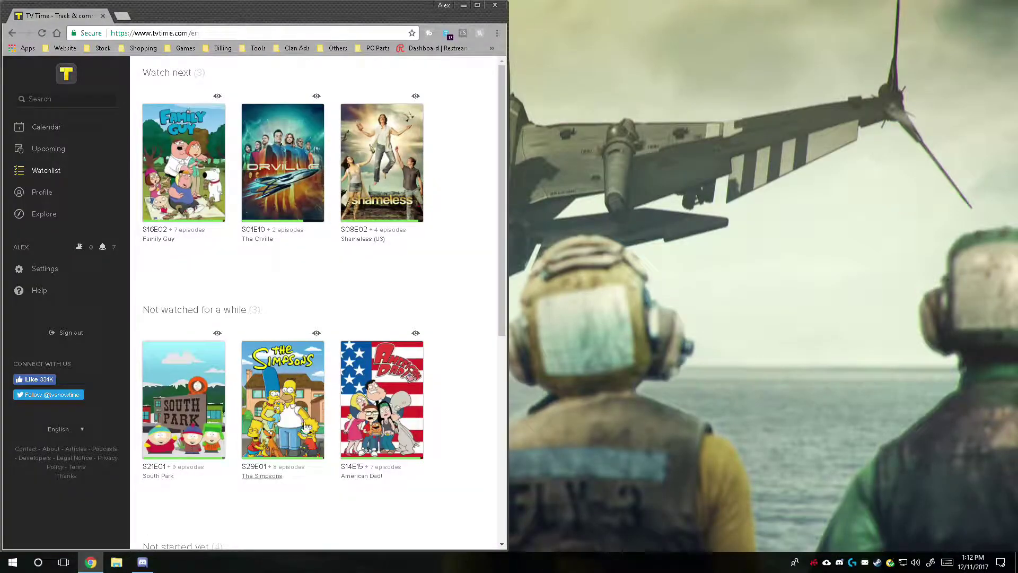
# - Maximize the TV Time watchlist window, then close the browser
pyautogui.doubleClick(498, 4)
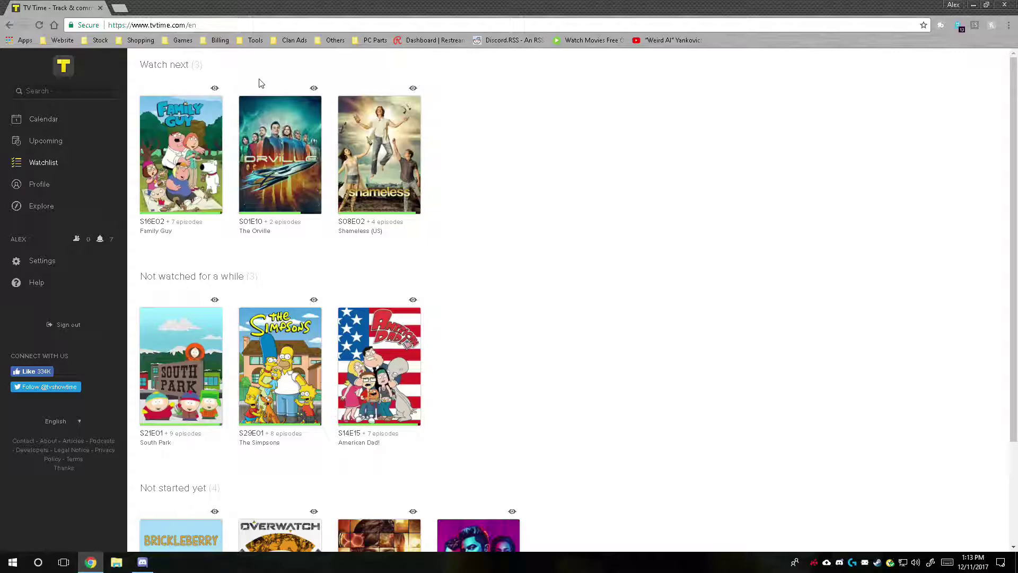
pyautogui.click(1004, 5)
# - Launch Kodi from the Start menu and maximize it to full screen on the Add-ons home
pyautogui.click(13, 561)
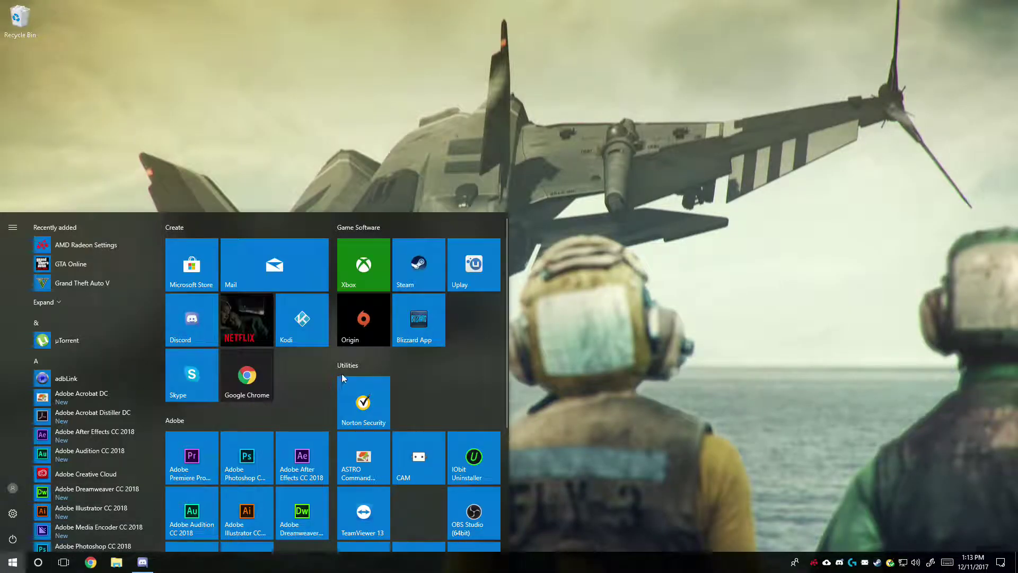
pyautogui.click(268, 305)
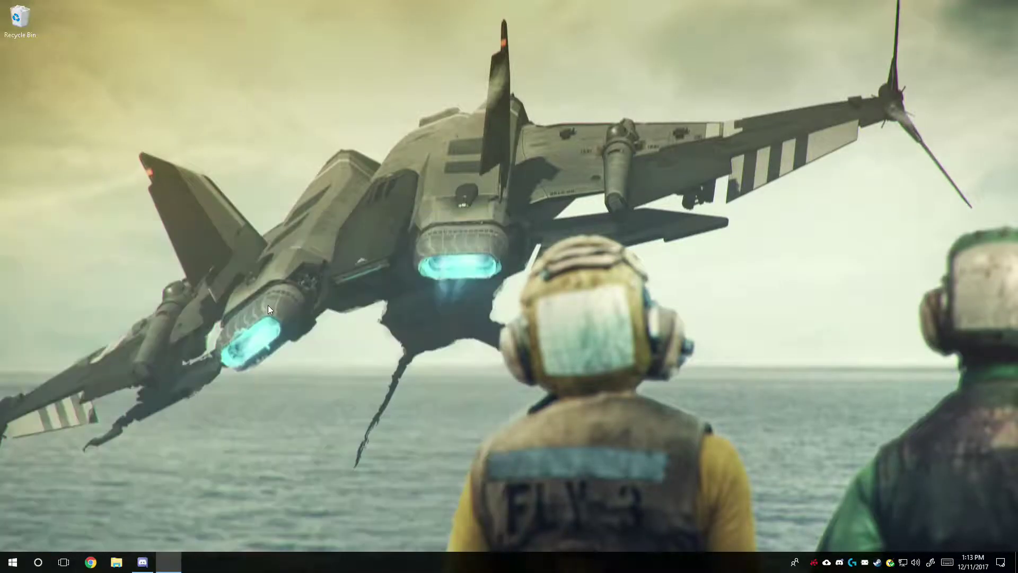
pyautogui.click(13, 562)
pyautogui.click(298, 322)
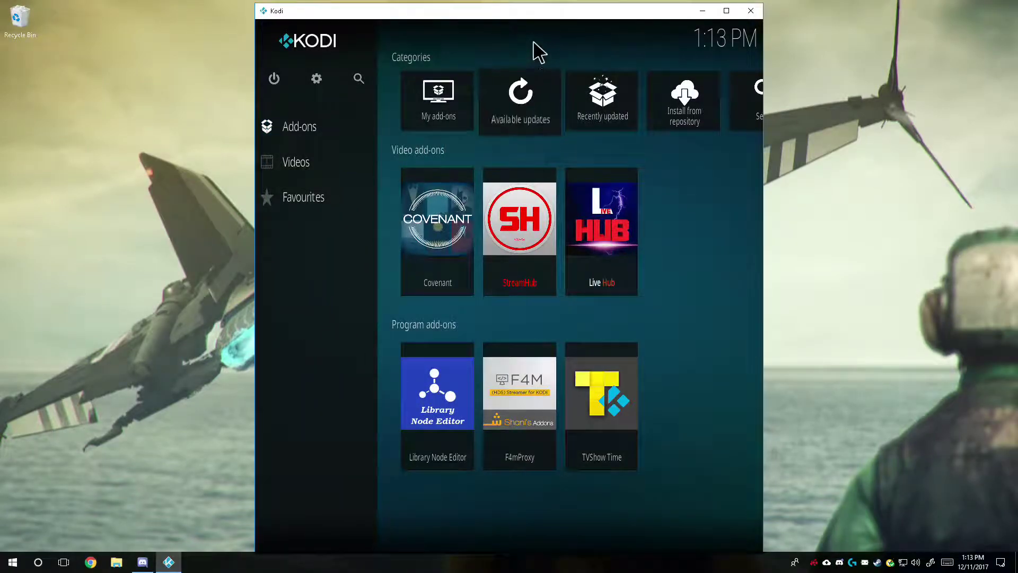
pyautogui.doubleClick(533, 11)
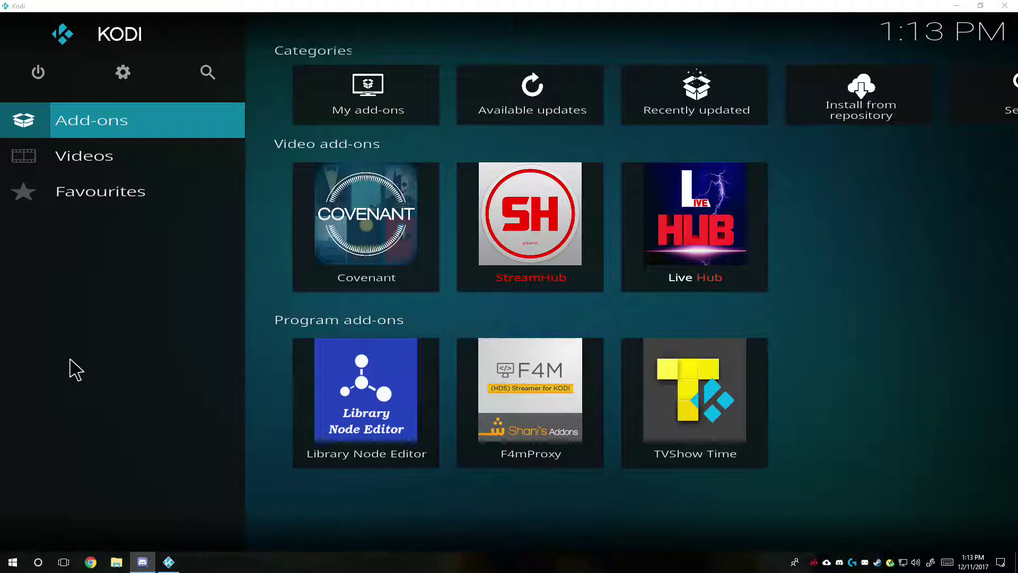
pyautogui.click(127, 310)
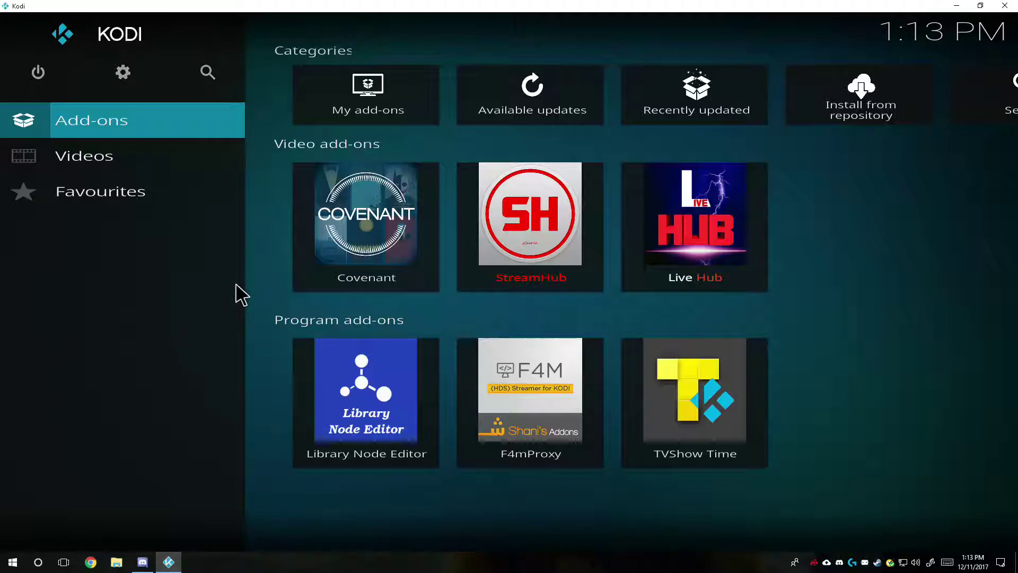
# - Browse the installed add-ons, then search the add-on browser for 'tvtime show'
pyautogui.click(345, 100)
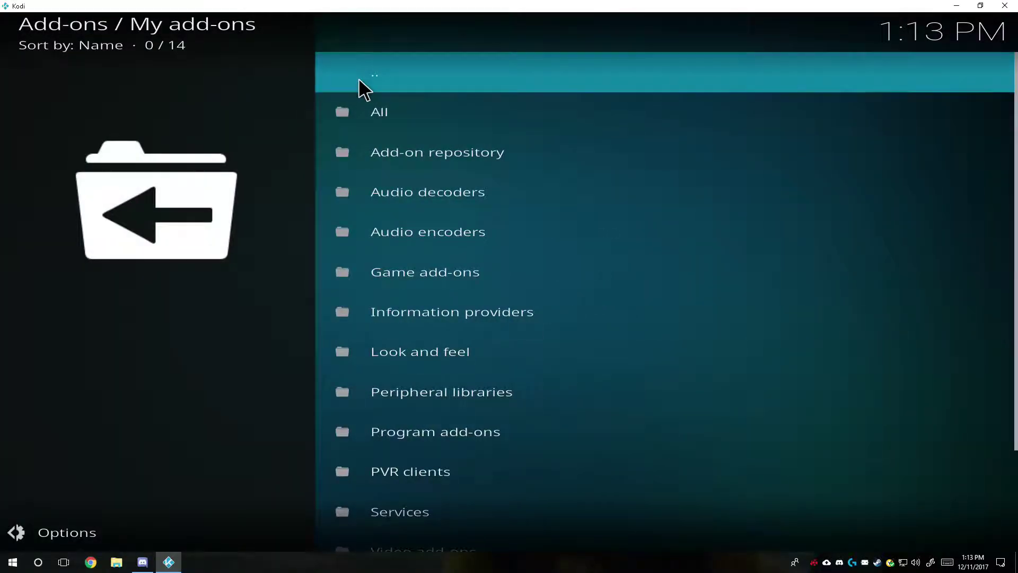
pyautogui.scroll(-14, 391, 469)
pyautogui.scroll(14, 430, 485)
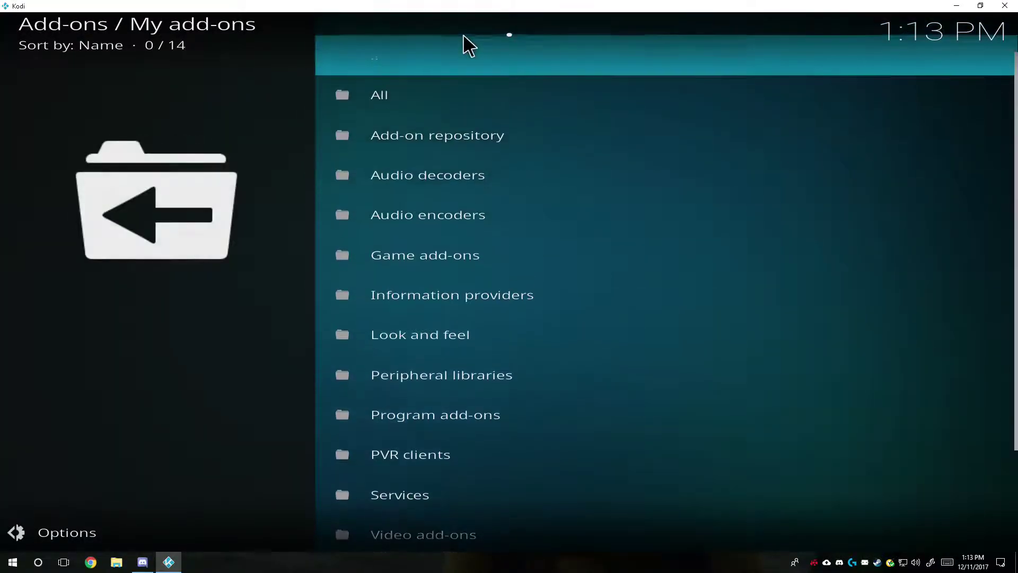
pyautogui.click(454, 85)
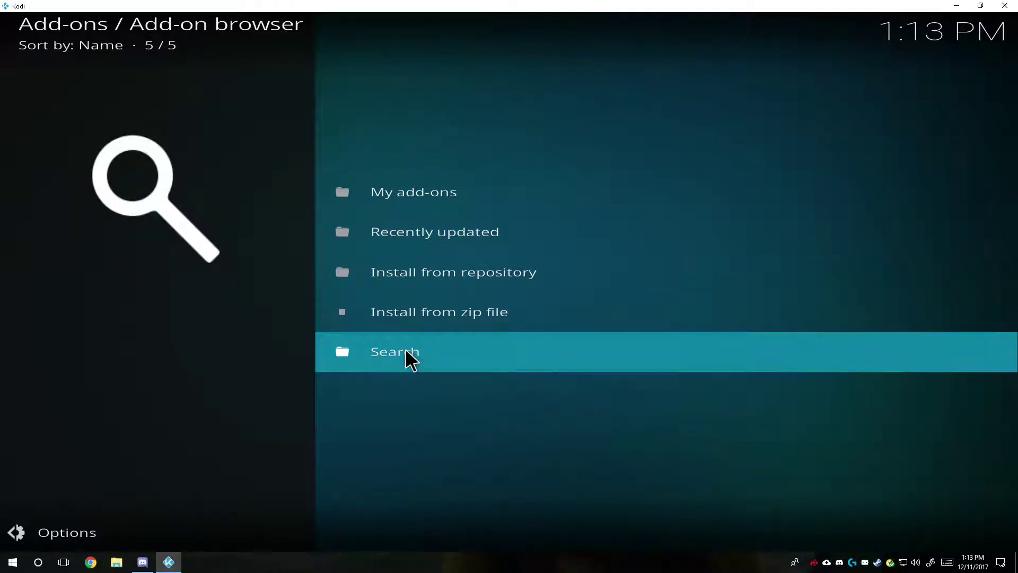
pyautogui.click(406, 352)
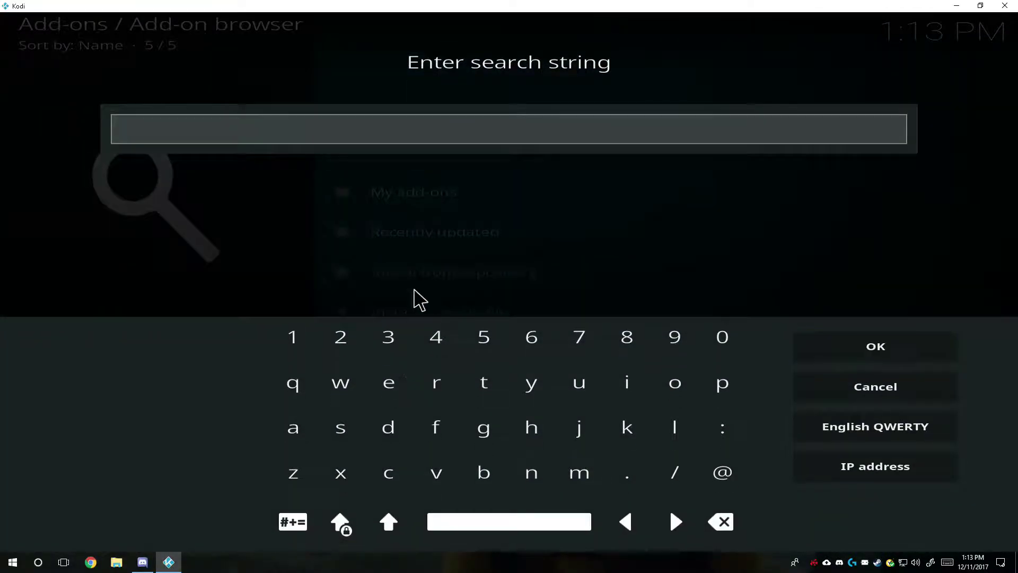
pyautogui.write('tvtime show')
pyautogui.press('Return')
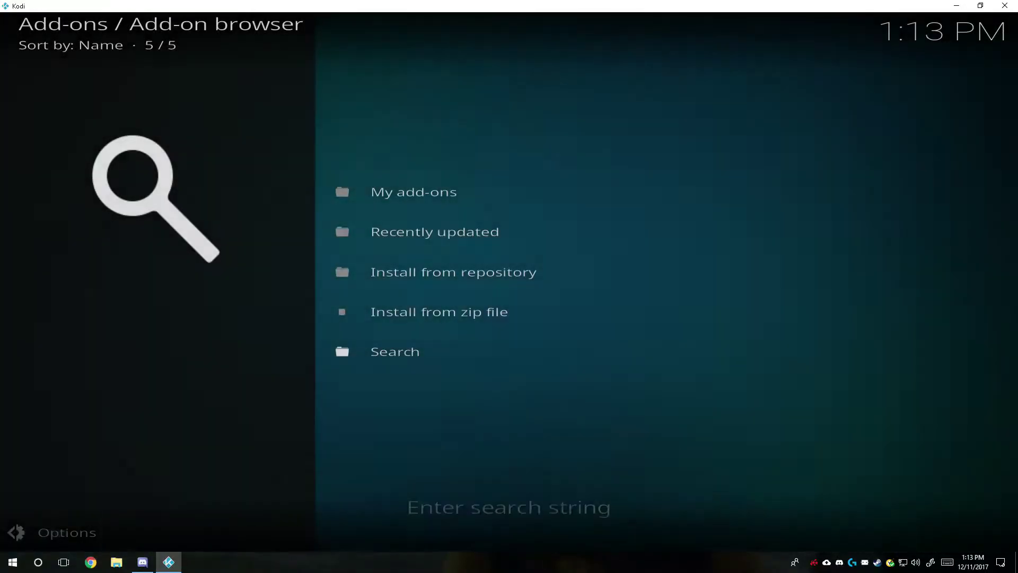
# - Retry the add-on search with 'tvtime', which also returns no results
pyautogui.click(393, 274)
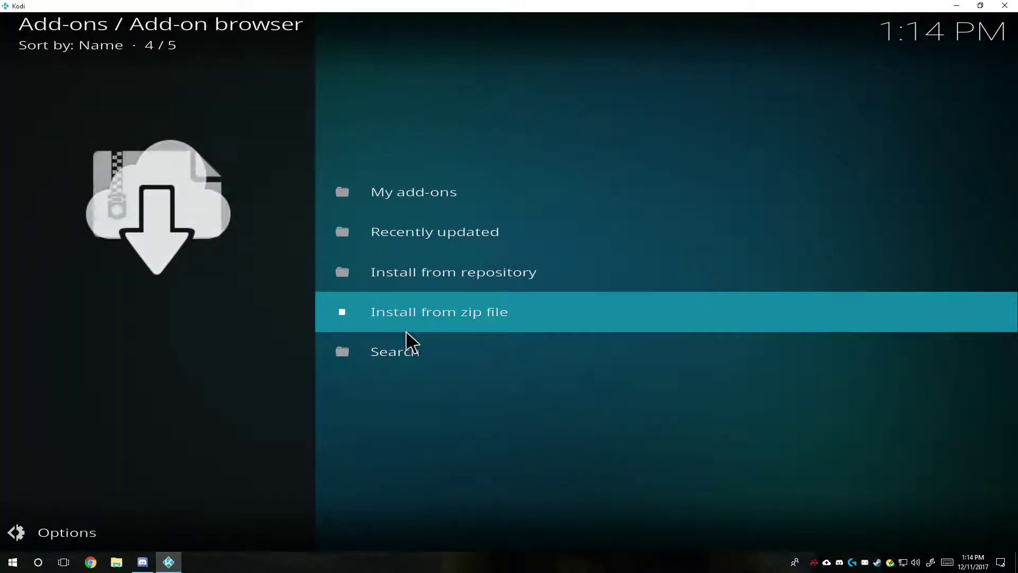
pyautogui.click(409, 353)
pyautogui.write('tv')
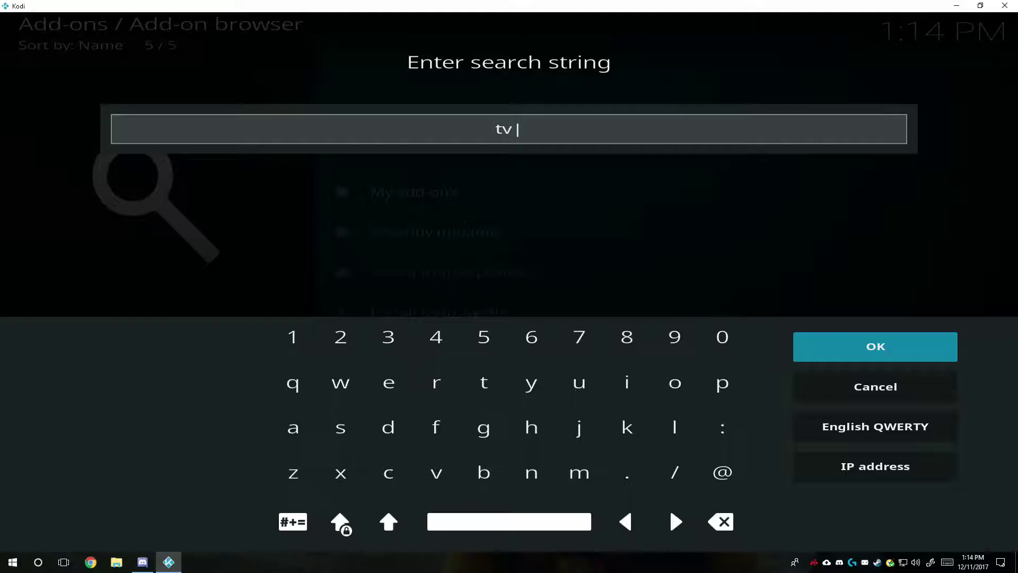
pyautogui.write('time')
pyautogui.press('Return')
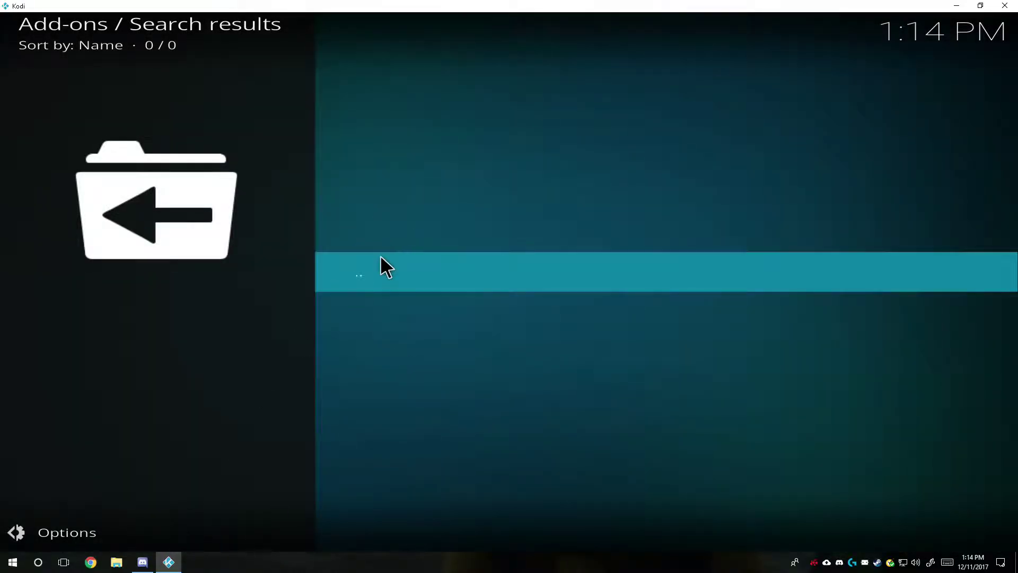
pyautogui.click(397, 268)
pyautogui.click(399, 205)
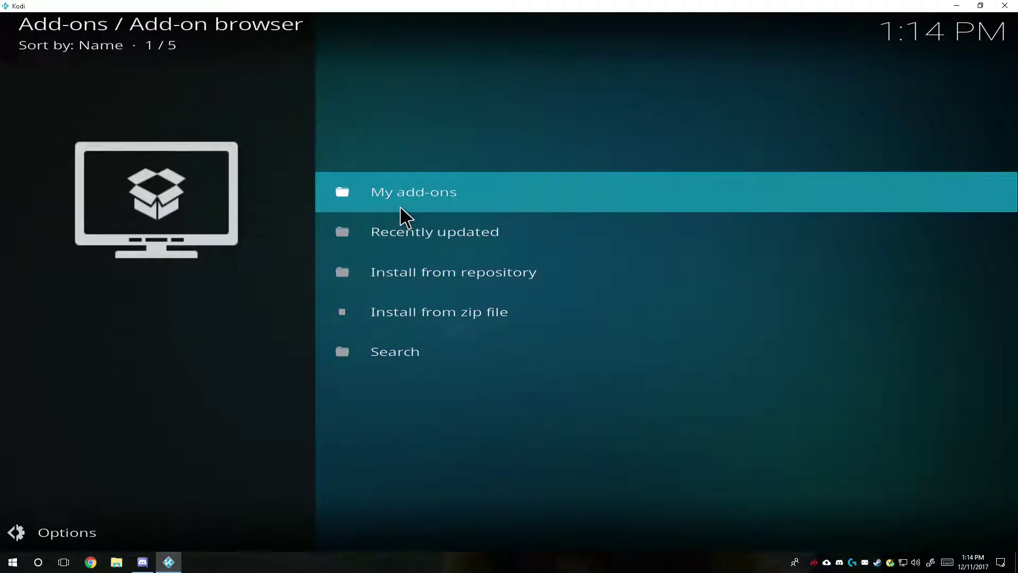
# - Search the add-on browser for 'tvsh ow' to find Script - TVShow Time
pyautogui.rightClick(402, 186)
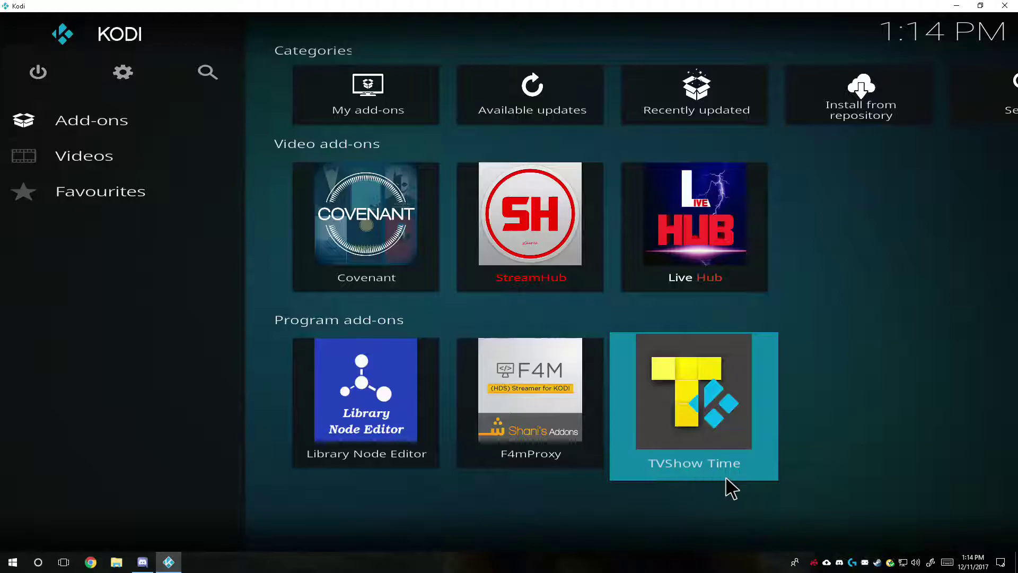
pyautogui.click(390, 106)
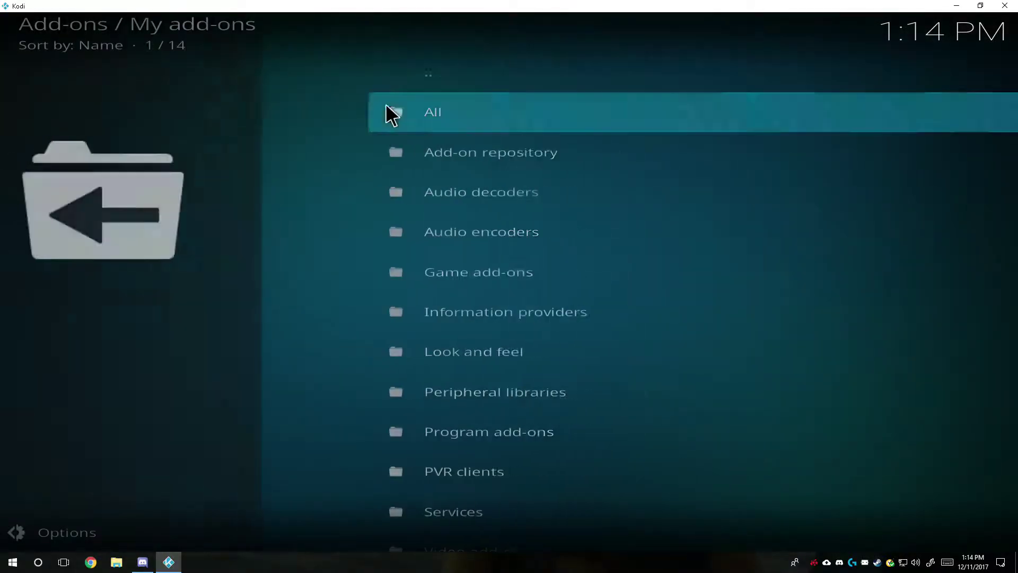
pyautogui.click(381, 85)
pyautogui.click(397, 352)
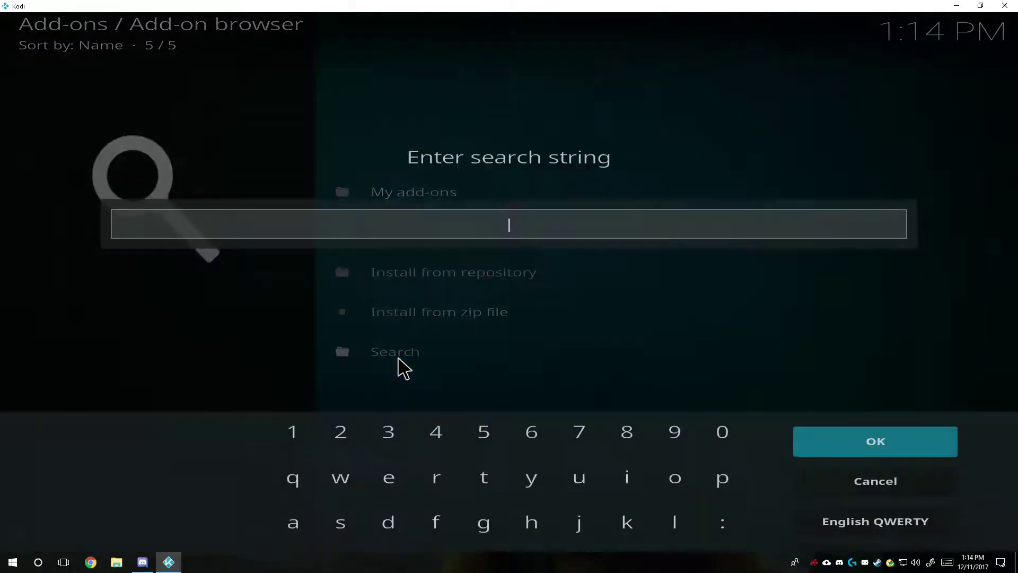
pyautogui.write('tvsh ')
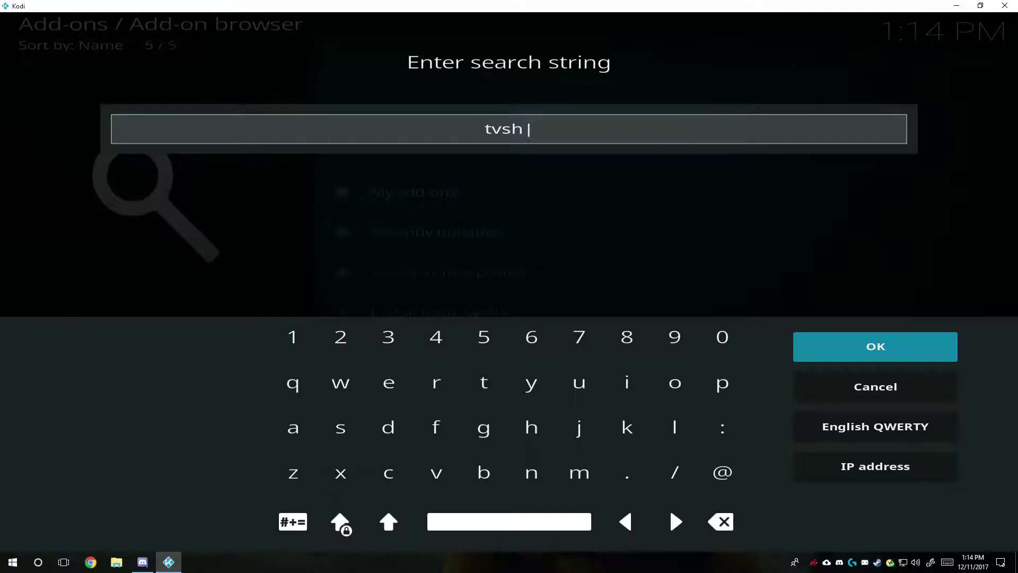
pyautogui.write('ow')
pyautogui.press('Return')
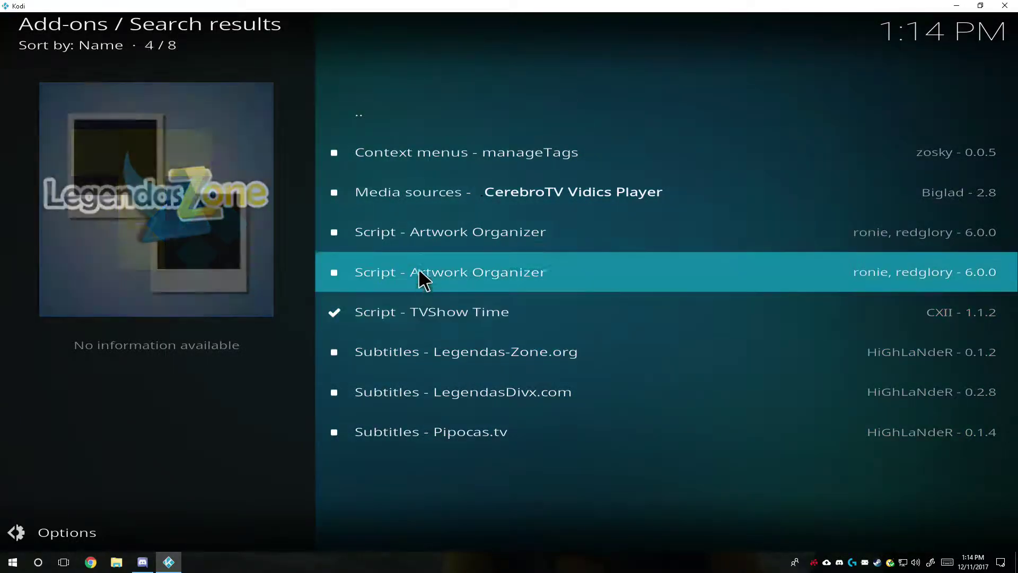
# - Open the TVShow Time add-on, view its settings without changes, and run it
pyautogui.click(441, 320)
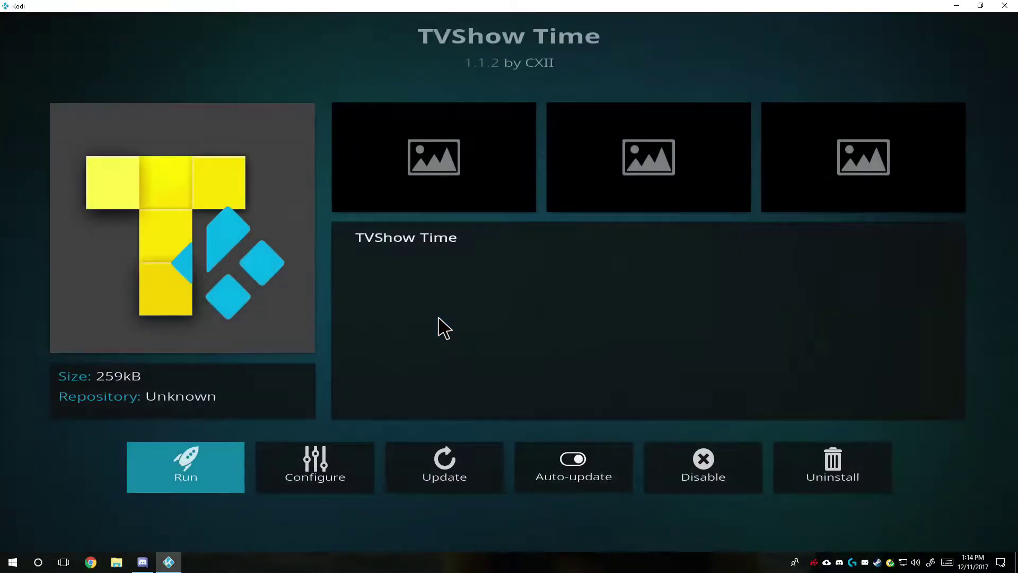
pyautogui.click(329, 472)
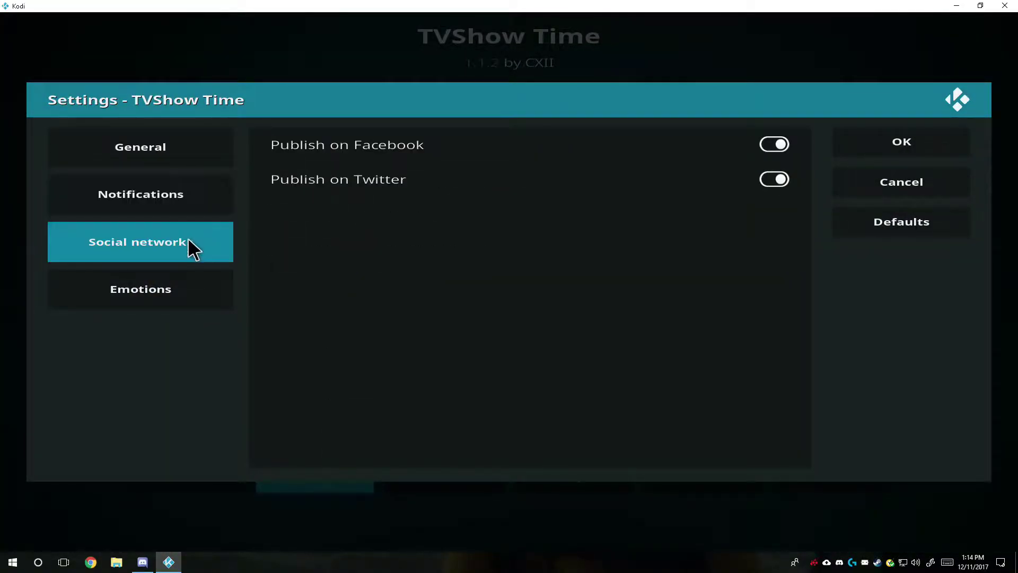
pyautogui.click(854, 179)
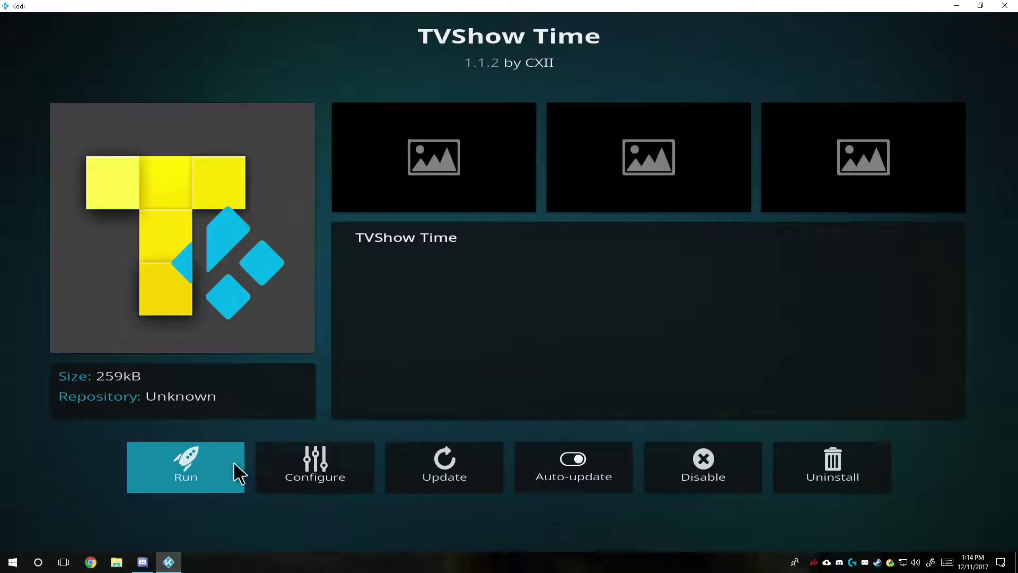
pyautogui.click(215, 472)
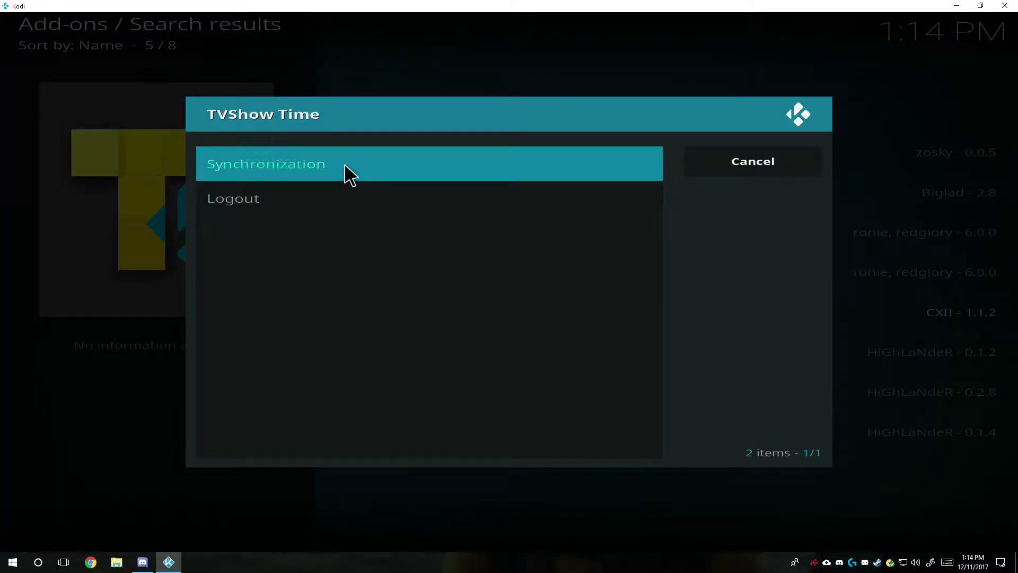
# - Run a one-way Kodi > TVShow Time synchronization and acknowledge the Finished message
pyautogui.click(348, 170)
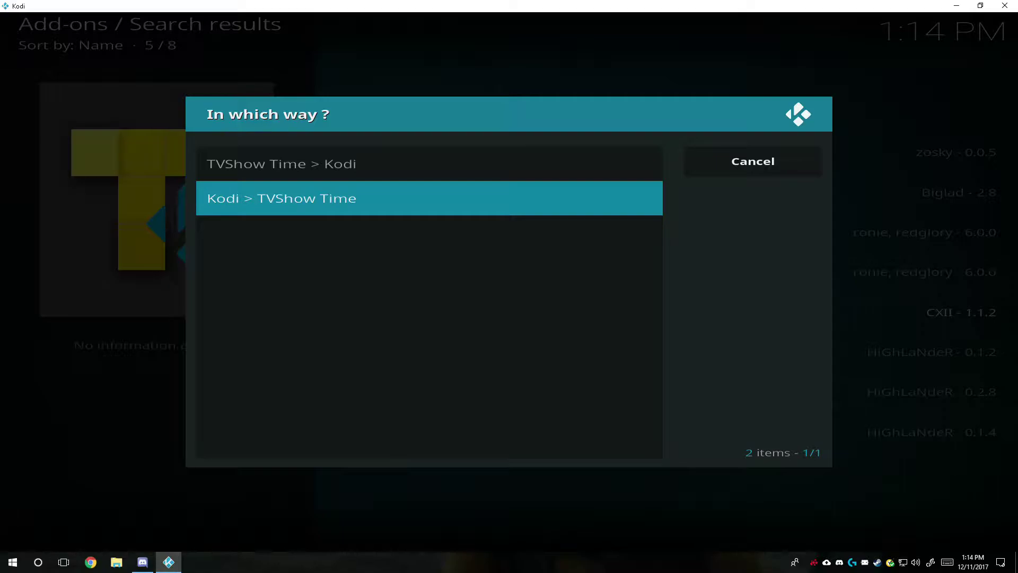
pyautogui.click(536, 196)
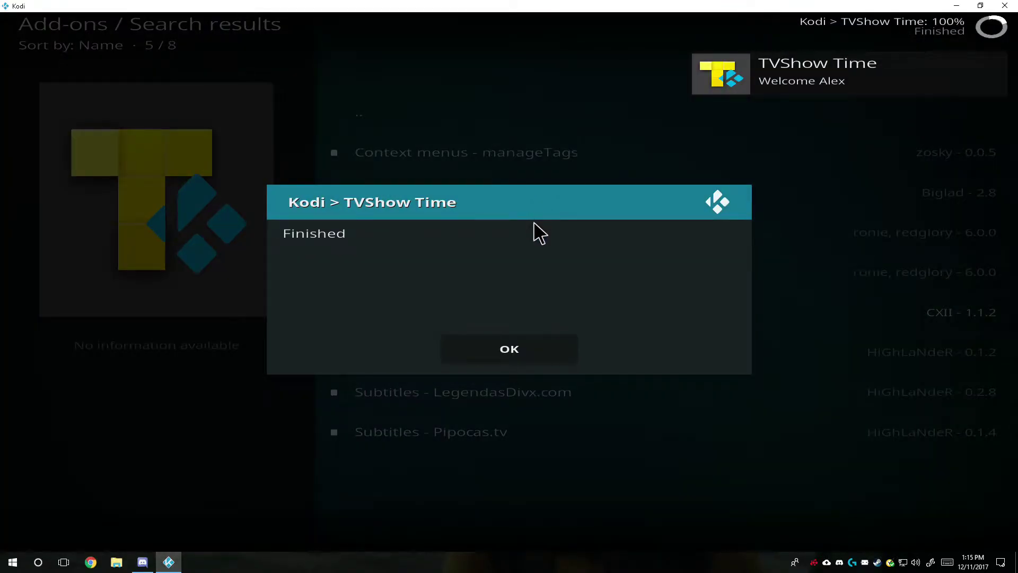
pyautogui.click(537, 352)
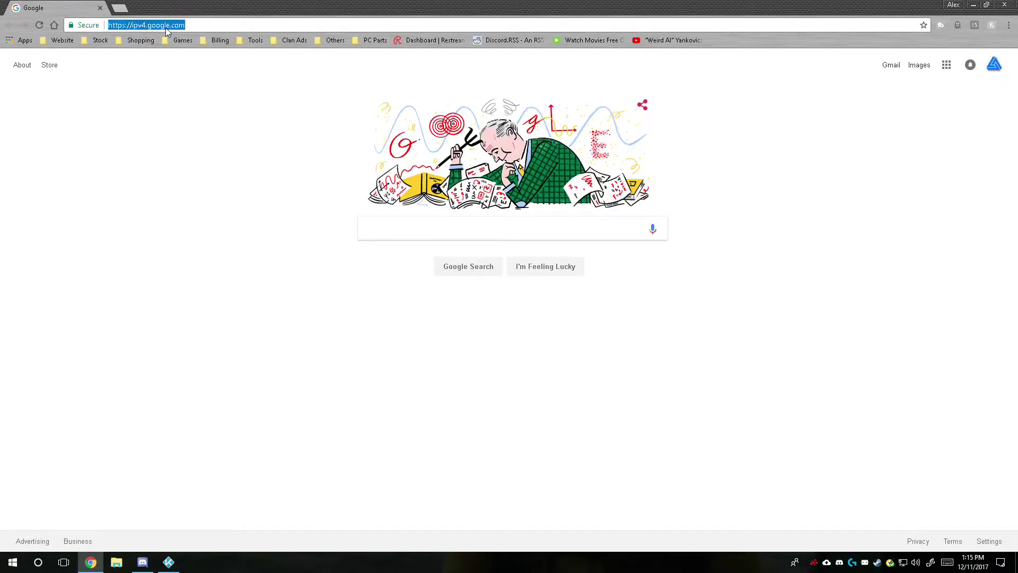
# - Load the tvtime.com/activate page in Chrome, then close the browser
pyautogui.write('tvtime')
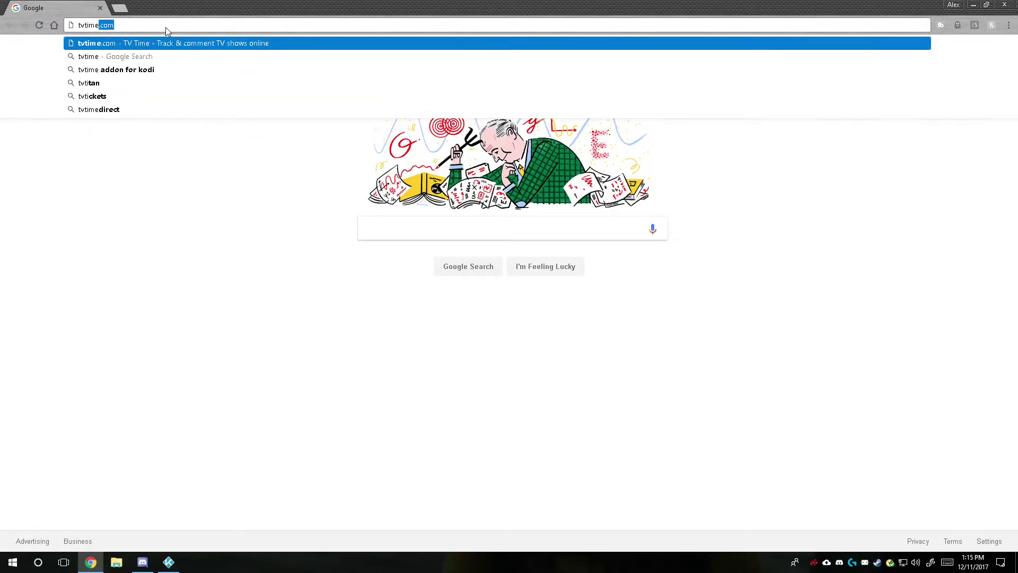
pyautogui.write('.com.')
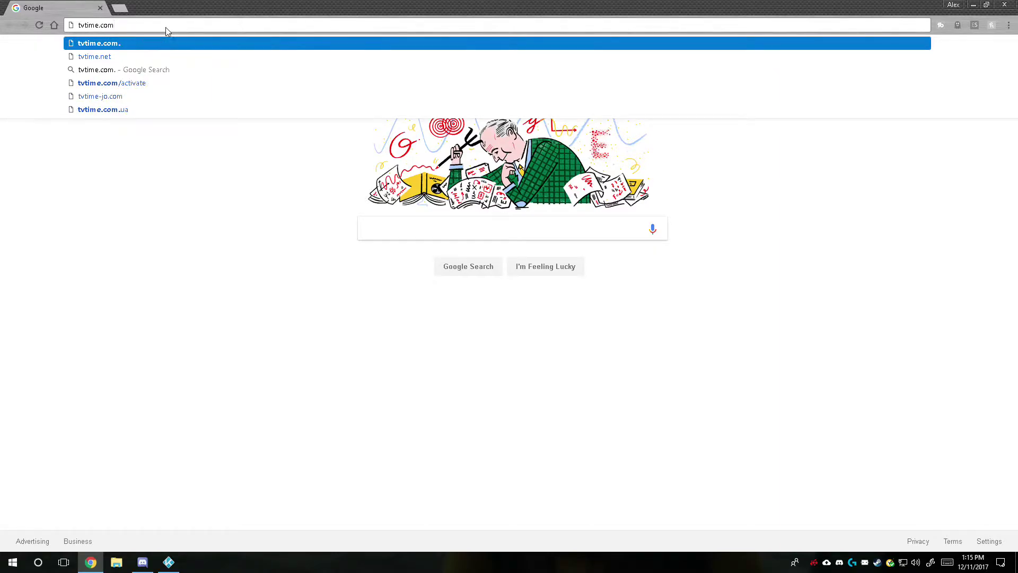
pyautogui.write('/act')
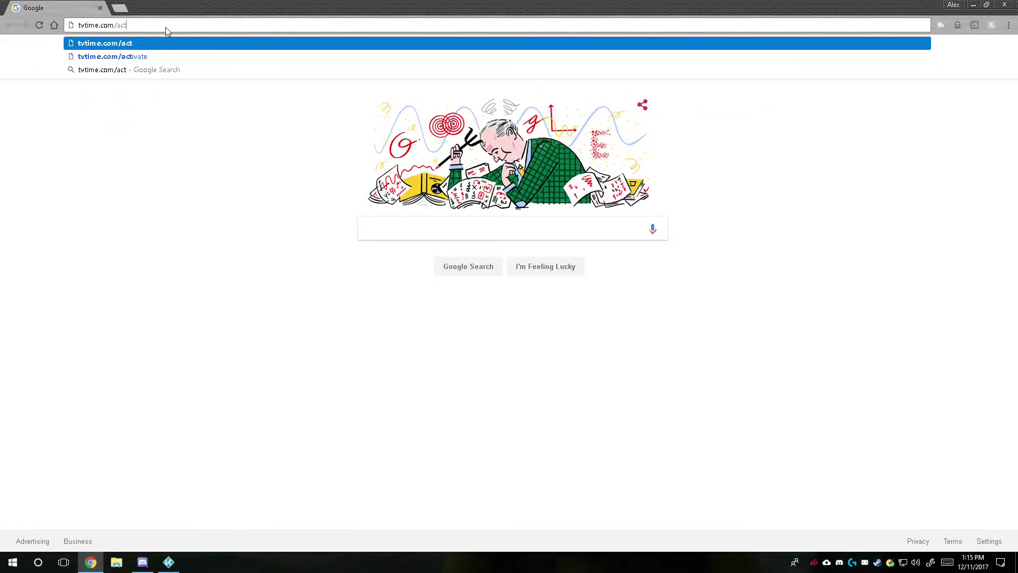
pyautogui.write('ivate')
pyautogui.press('Return')
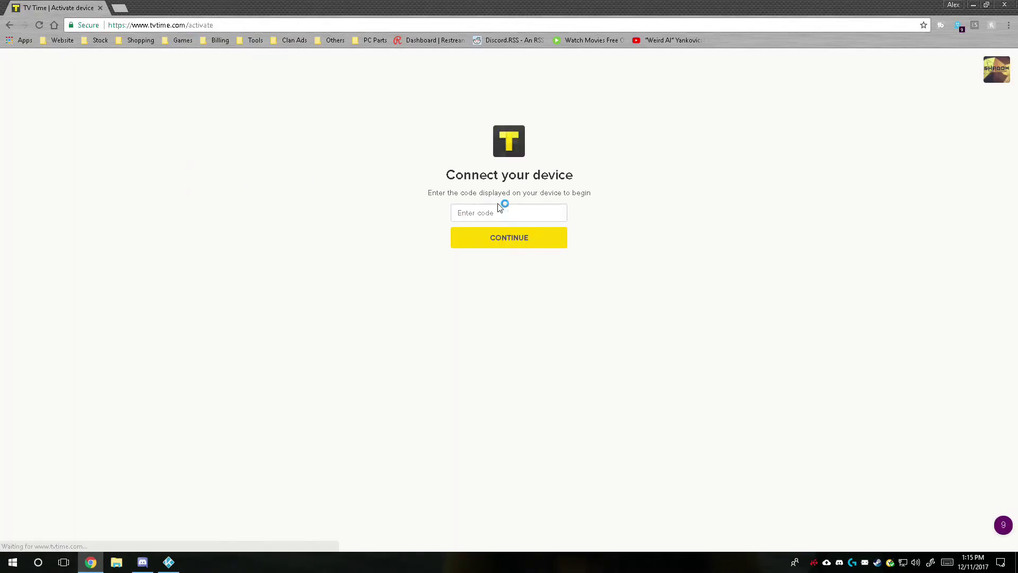
pyautogui.click(1007, 4)
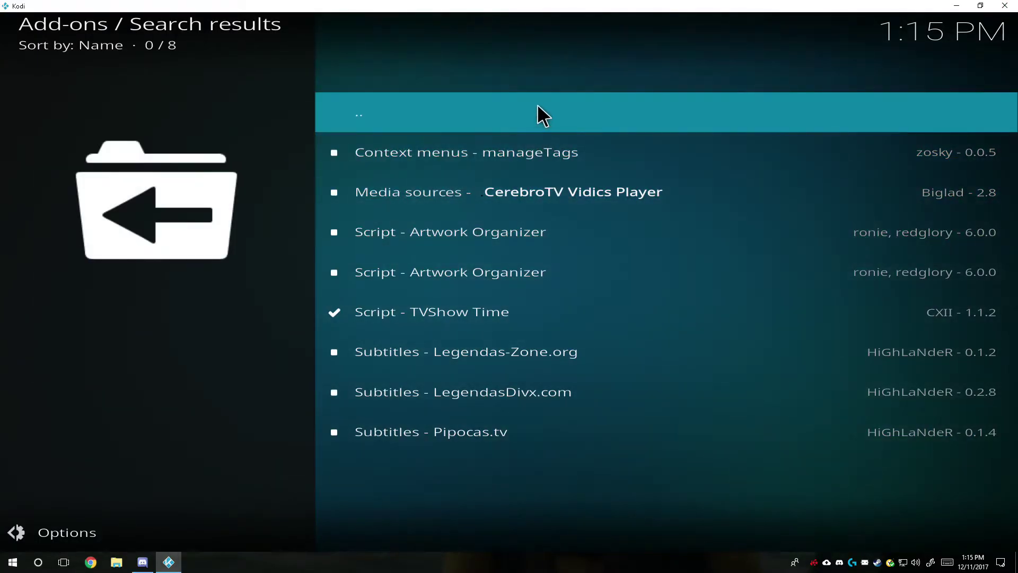
# - Navigate back from the search results to Kodi's Add-ons home screen
pyautogui.click(542, 114)
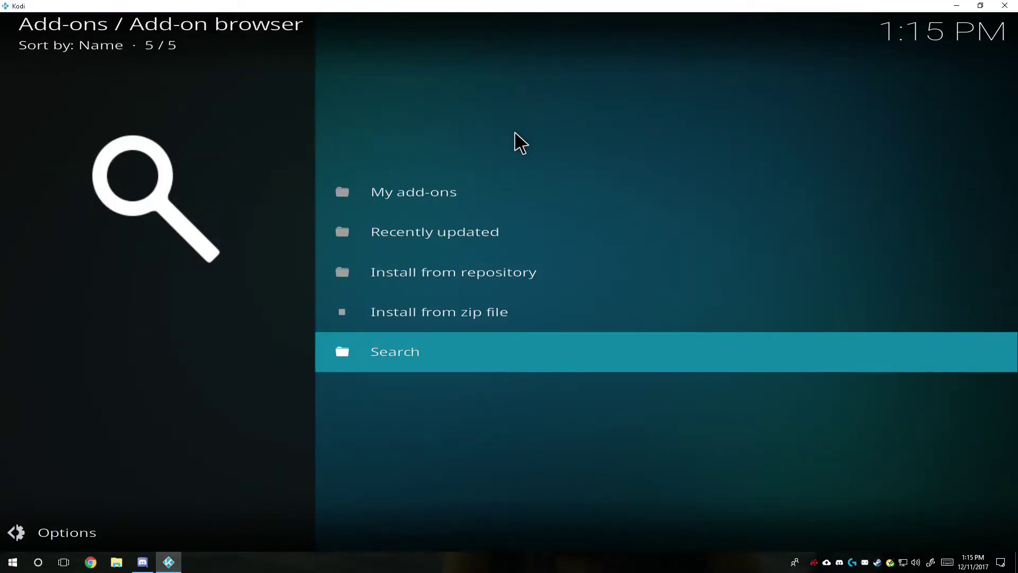
pyautogui.press('Escape')
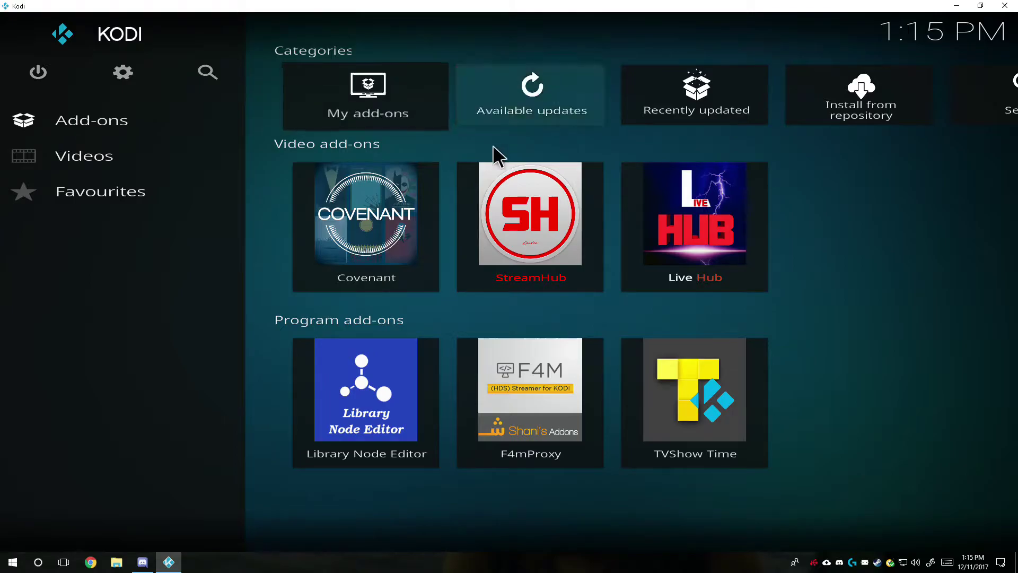